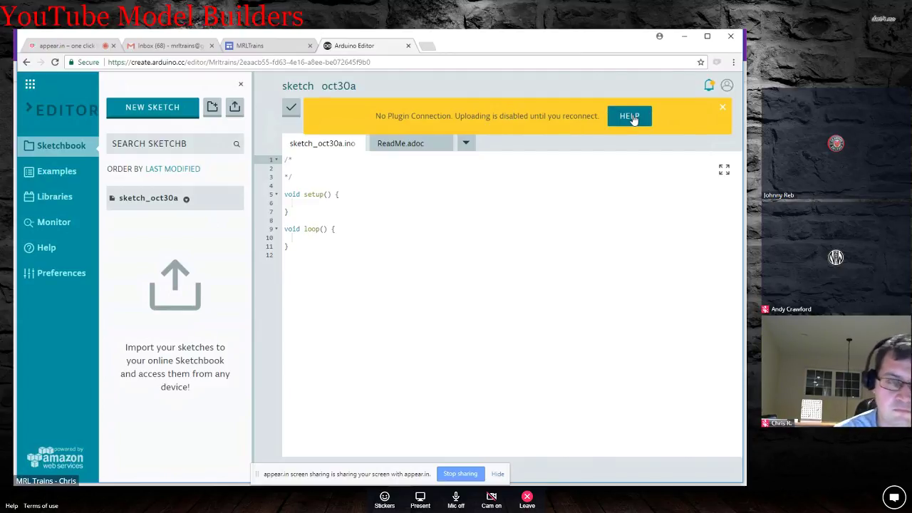
Open the plugin connection help and download the Arduino Plugin for Windows.
{"action": "left_click", "coordinate": [630, 117]}
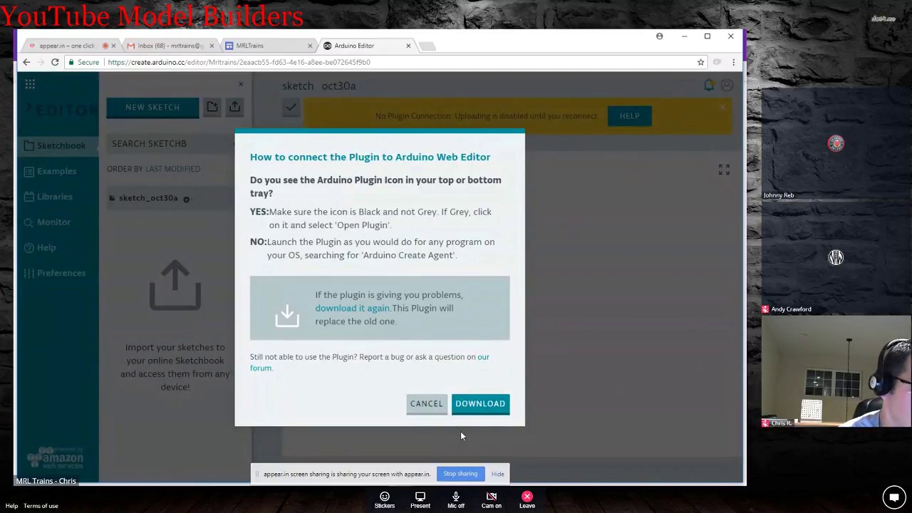
{"action": "left_click", "coordinate": [413, 406]}
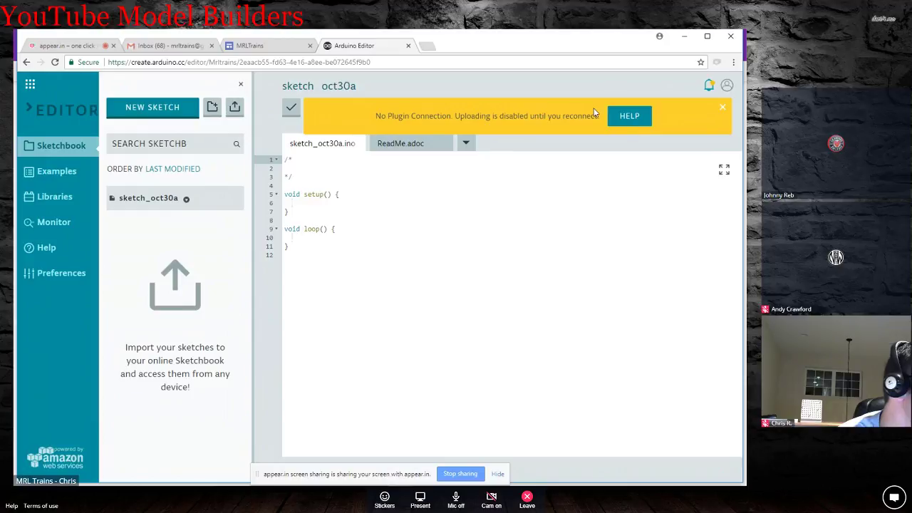
{"action": "left_click", "coordinate": [629, 117]}
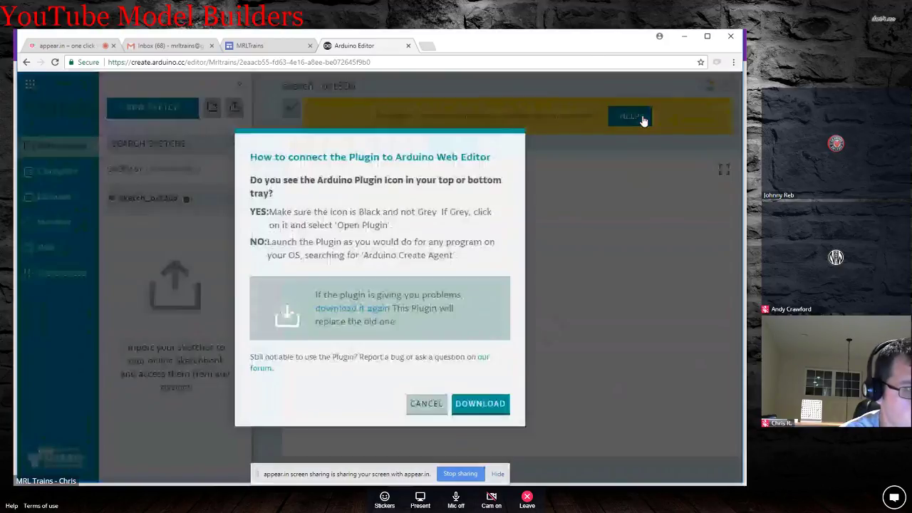
{"action": "left_click", "coordinate": [471, 405]}
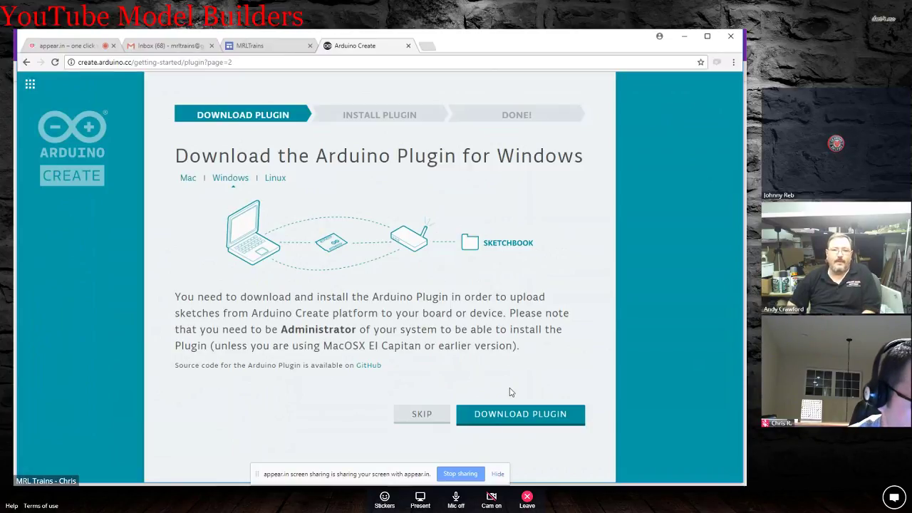
{"action": "left_click", "coordinate": [507, 417]}
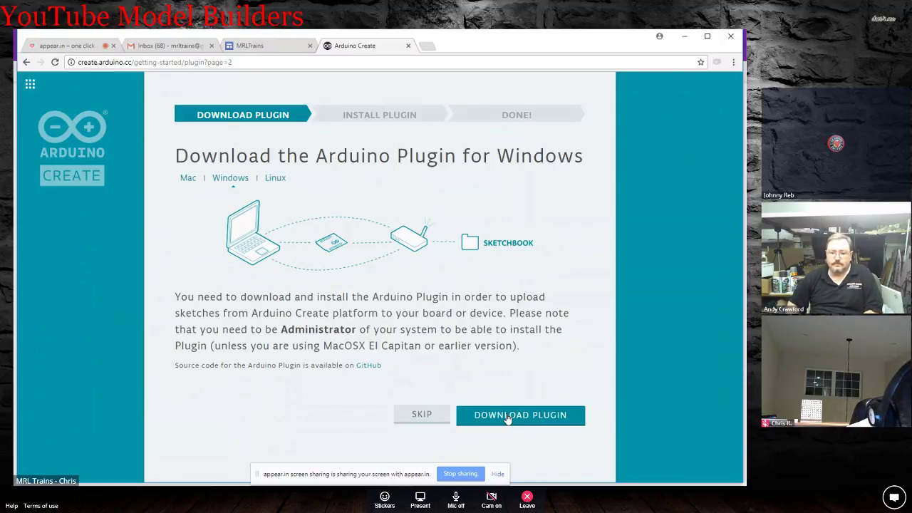
{"action": "left_click", "coordinate": [507, 417]}
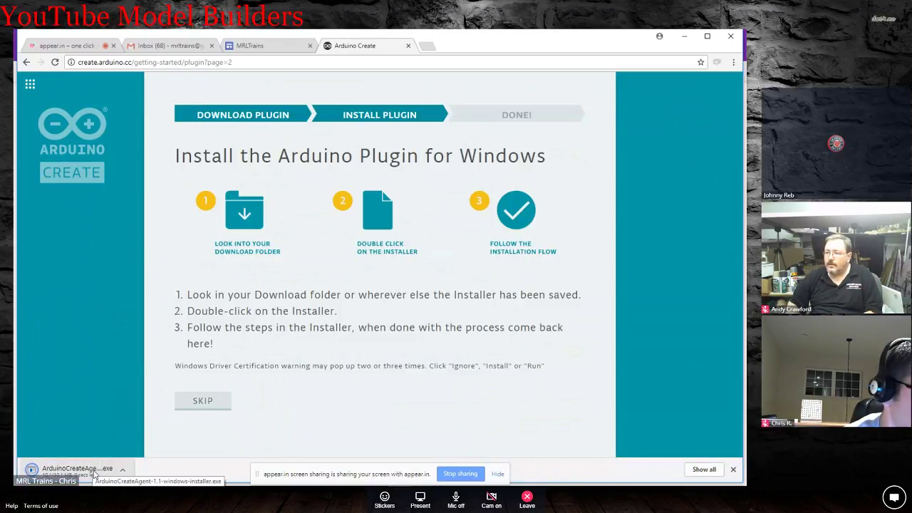
Show the downloaded ArduinoCreateAgent-1.1-windows-installer.exe in its folder and run it.
{"action": "left_click", "coordinate": [122, 469]}
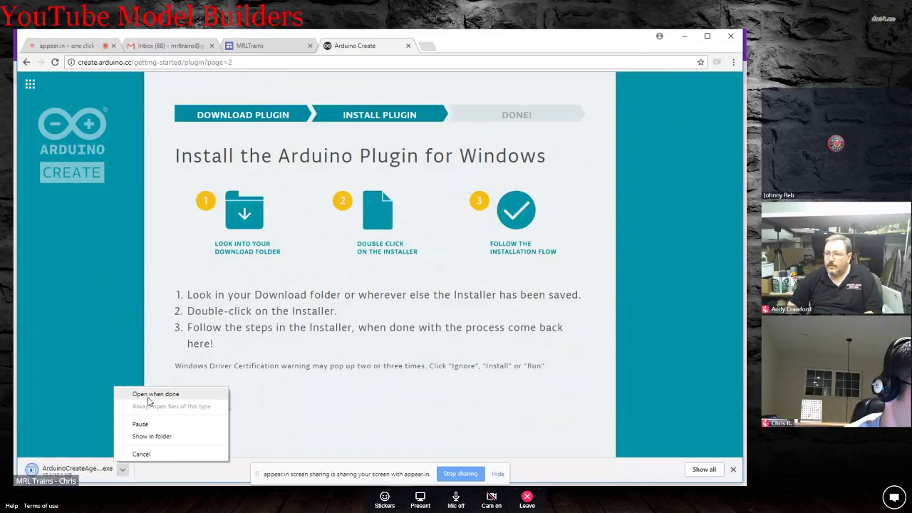
{"action": "left_click", "coordinate": [162, 436]}
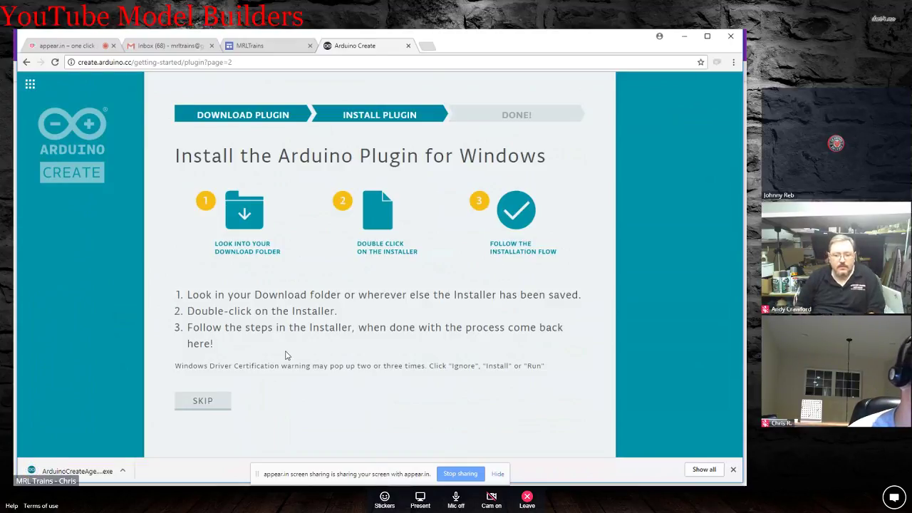
{"action": "mouse_move", "coordinate": [118, 455]}
{"action": "left_click", "coordinate": [122, 470]}
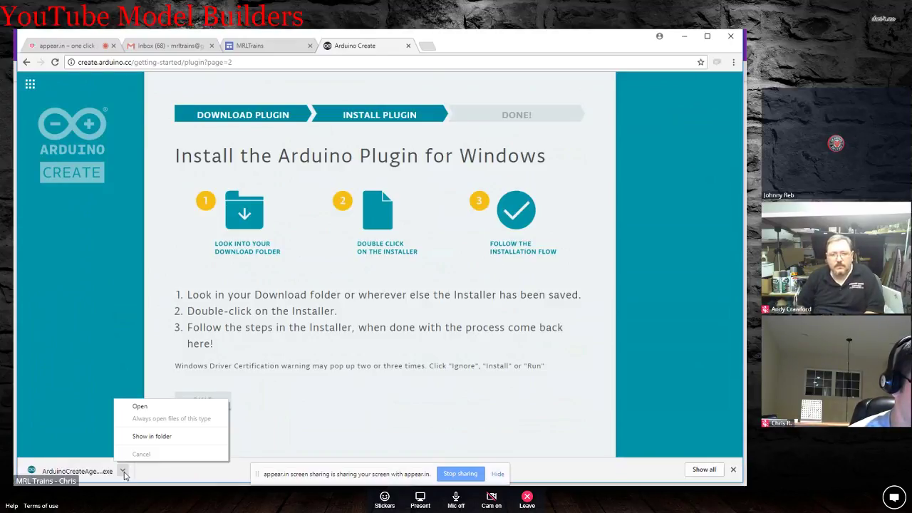
{"action": "left_click", "coordinate": [134, 437]}
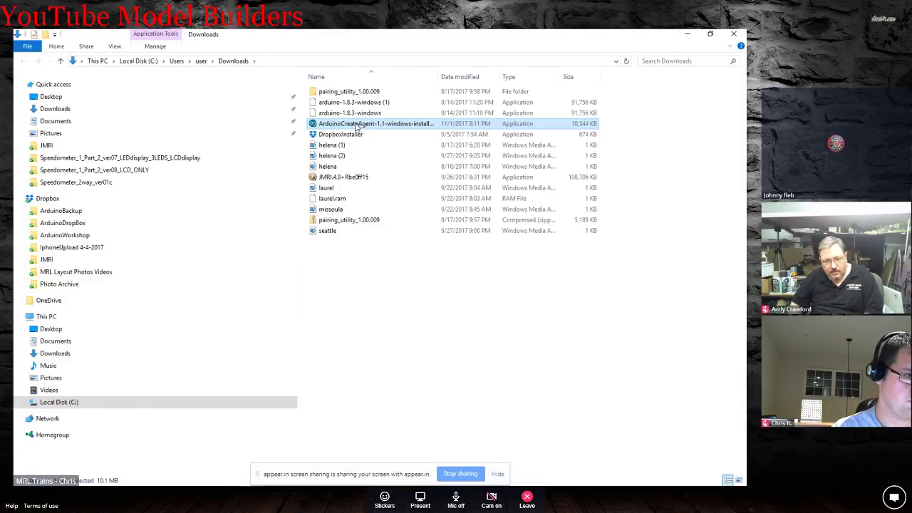
{"action": "double_click", "coordinate": [356, 124]}
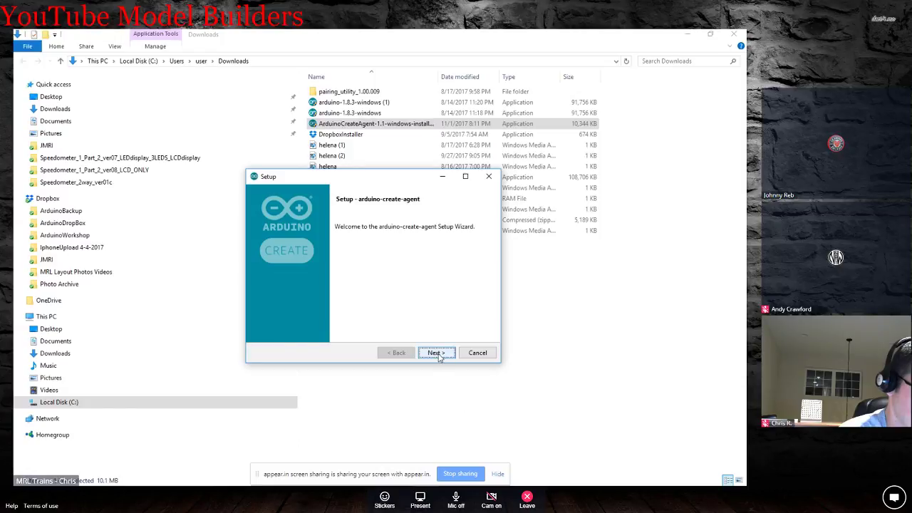
Accept the arduino-create-agent license agreement, keep the default installation directory and start the installation.
{"action": "left_click", "coordinate": [438, 354]}
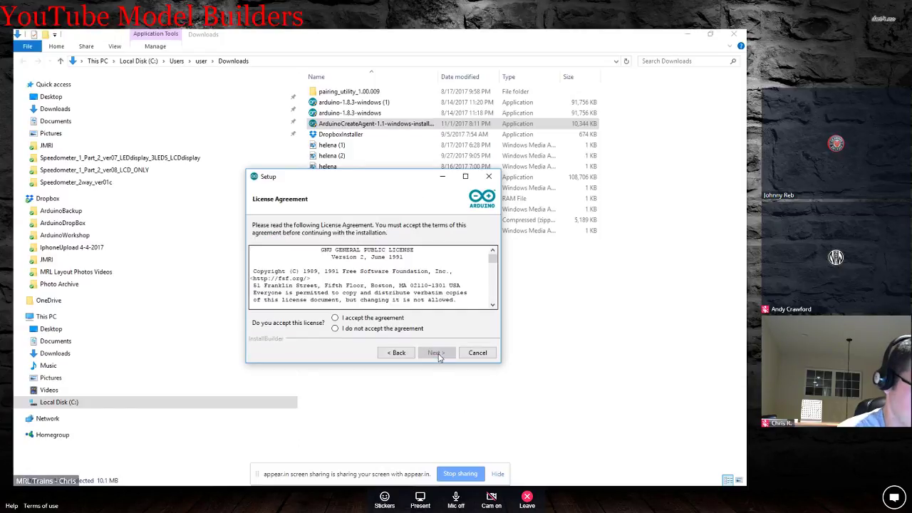
{"action": "left_click", "coordinate": [337, 319]}
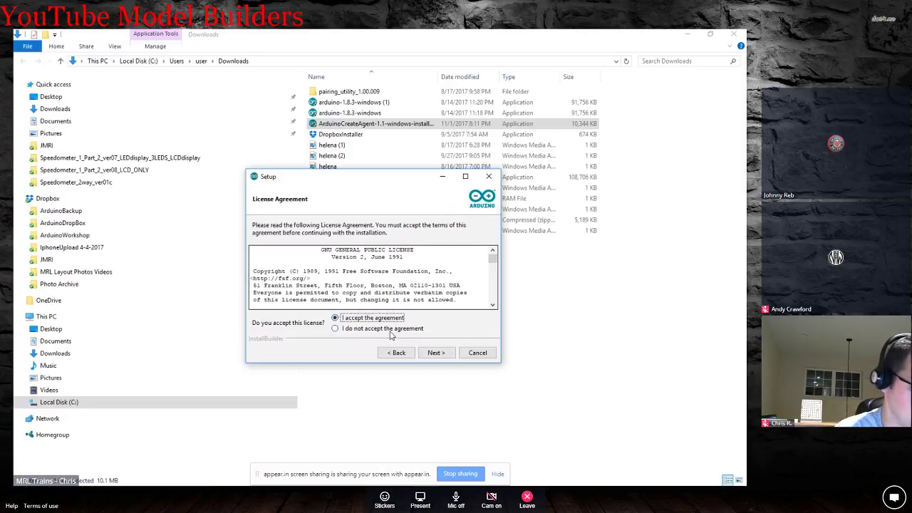
{"action": "left_click", "coordinate": [430, 360]}
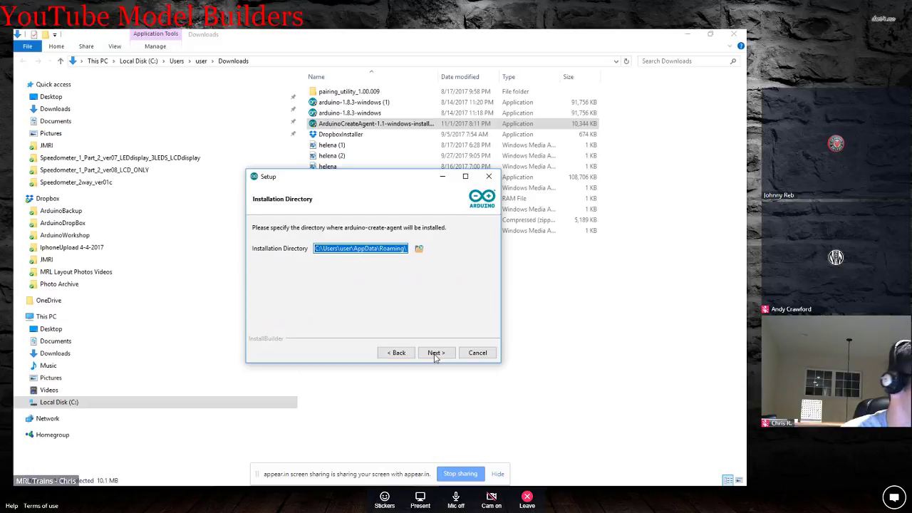
{"action": "left_click", "coordinate": [436, 355]}
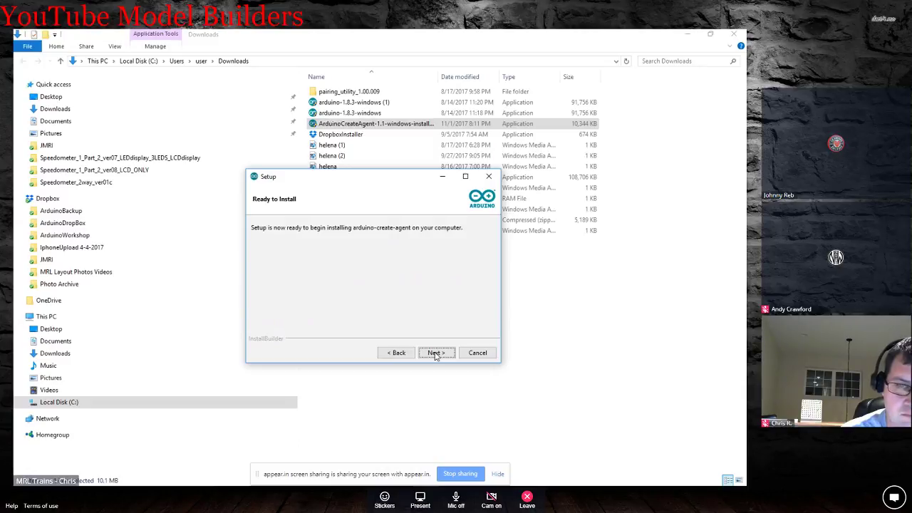
{"action": "left_click", "coordinate": [436, 354]}
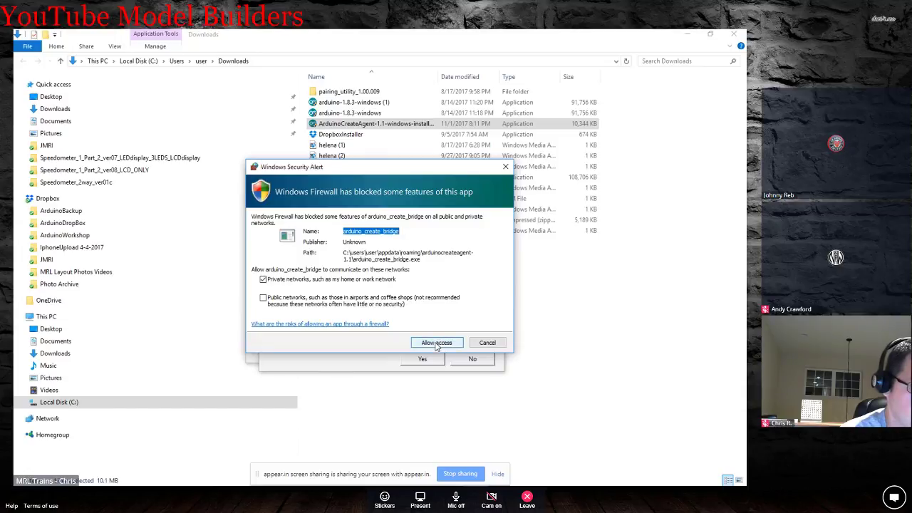
Allow arduino_create_bridge through the firewall on private networks, install the Arduino certificate and finish the setup.
{"action": "left_click", "coordinate": [436, 345]}
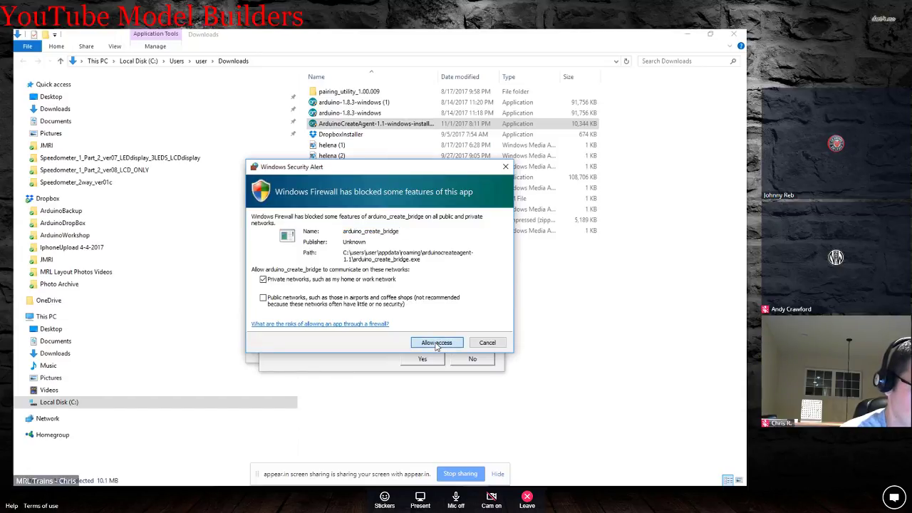
{"action": "left_click", "coordinate": [437, 344]}
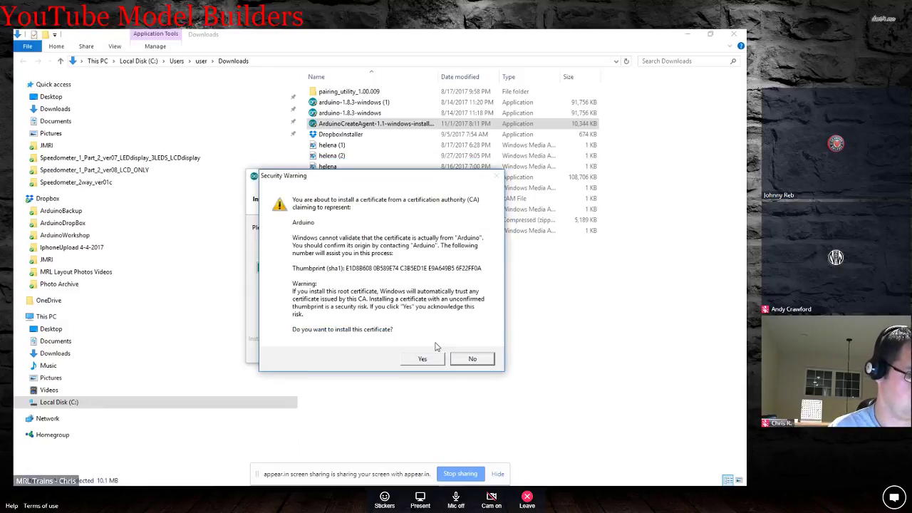
{"action": "left_click", "coordinate": [423, 360]}
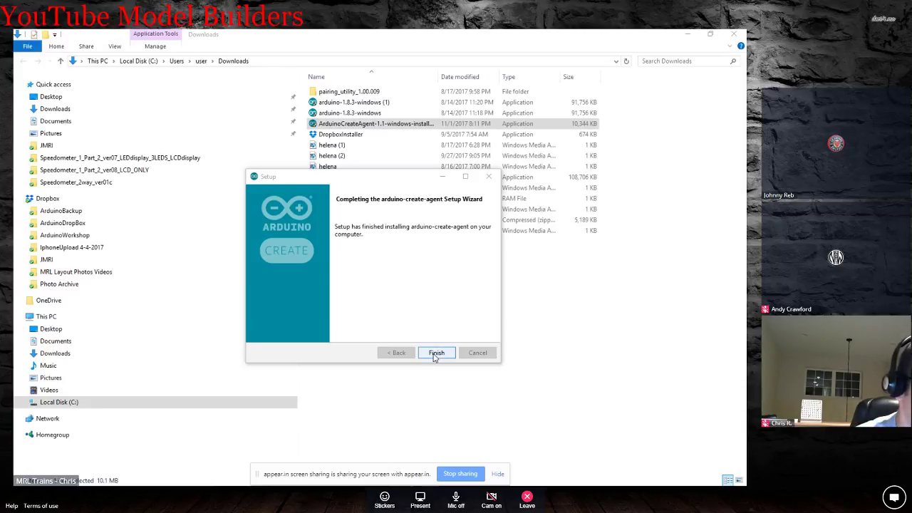
{"action": "left_click", "coordinate": [428, 353]}
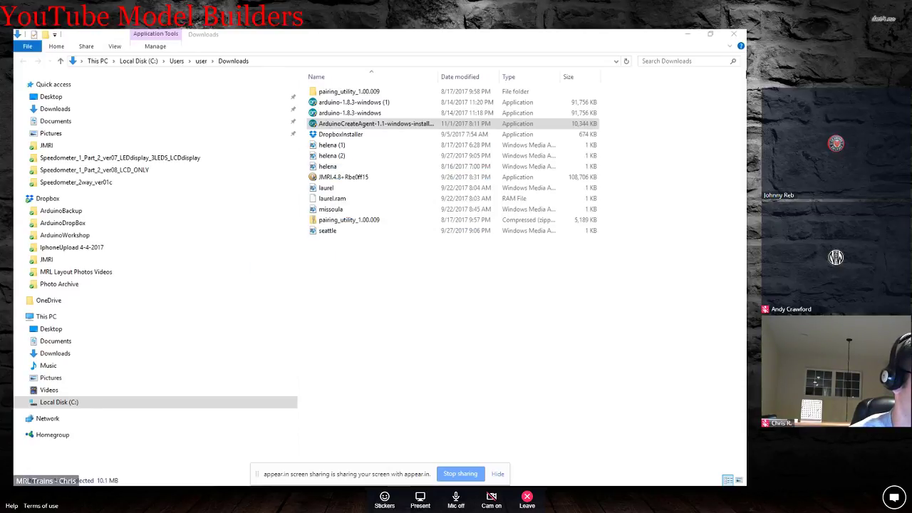
Close the Downloads folder and restart Chrome from the plugin installation page to update the certificate settings.
{"action": "left_click", "coordinate": [734, 34]}
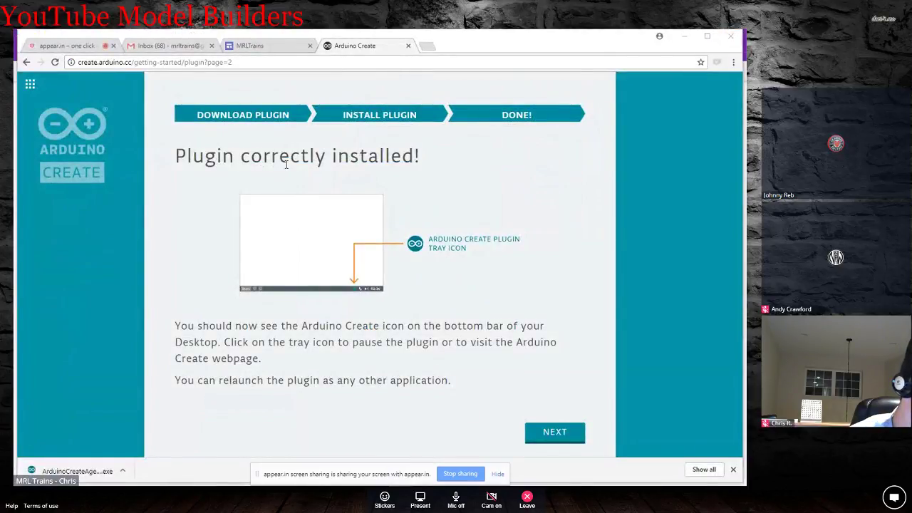
{"action": "left_click", "coordinate": [538, 435]}
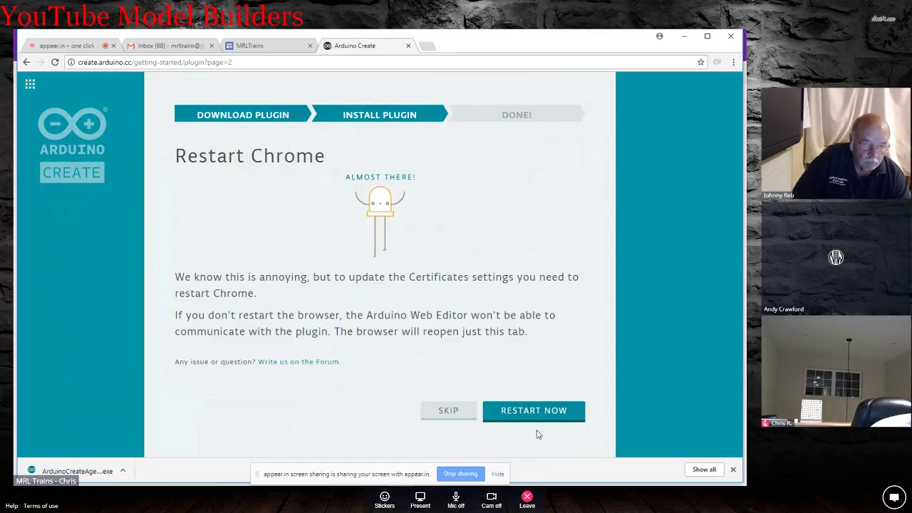
{"action": "left_click", "coordinate": [562, 414]}
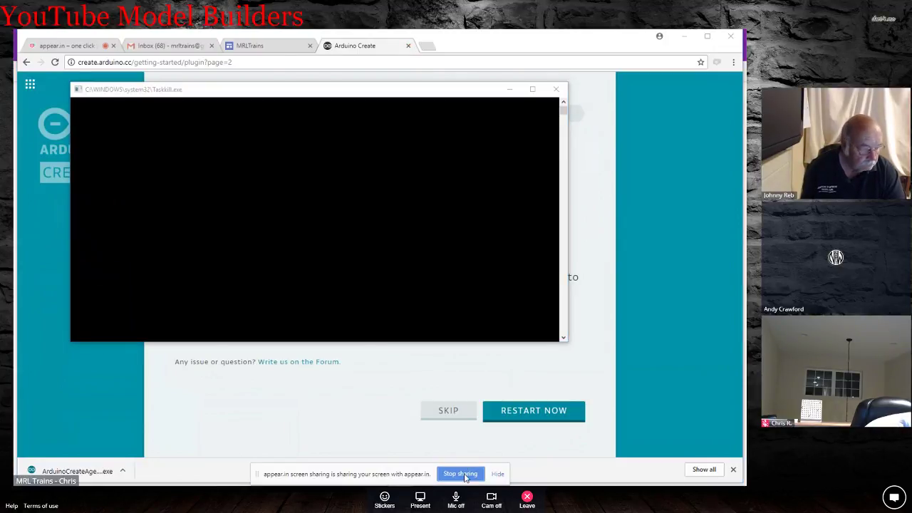
Stop the current screen sharing and enlarge the presenter's video in the appear.in call.
{"action": "left_click", "coordinate": [463, 474]}
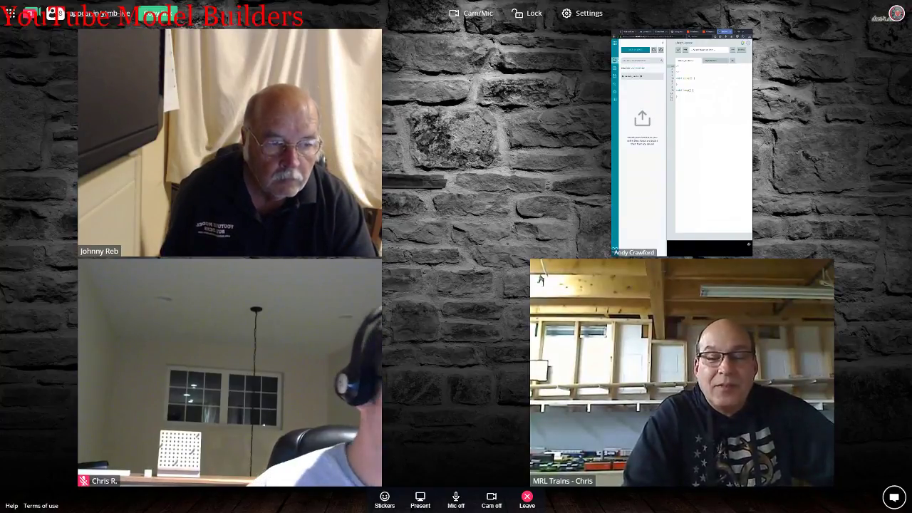
{"action": "mouse_move", "coordinate": [682, 428]}
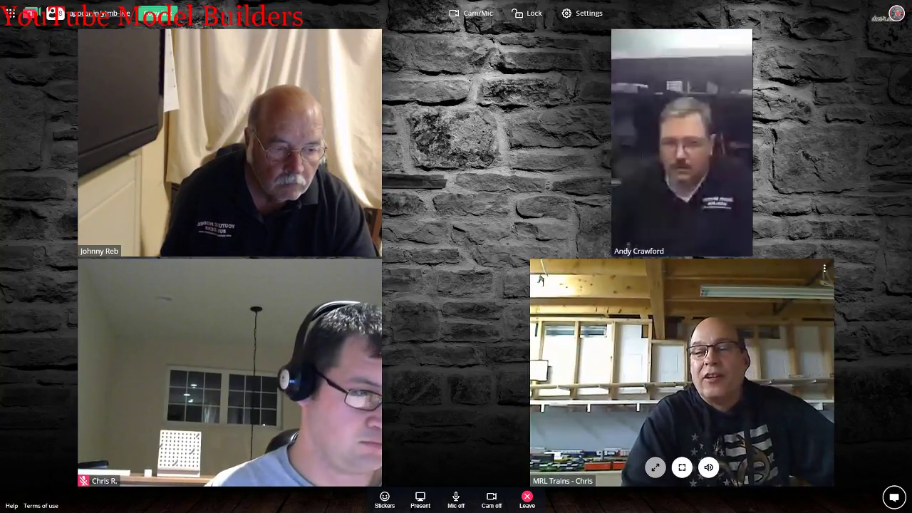
{"action": "left_click", "coordinate": [655, 467]}
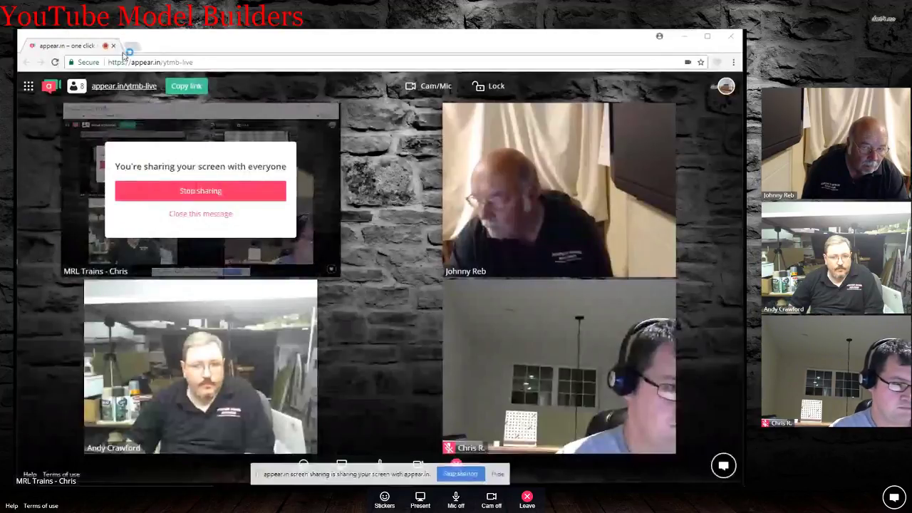
Search for "arduino create" in a new browser tab, open the Arduino Create site and enter its Web Editor.
{"action": "left_click", "coordinate": [129, 46]}
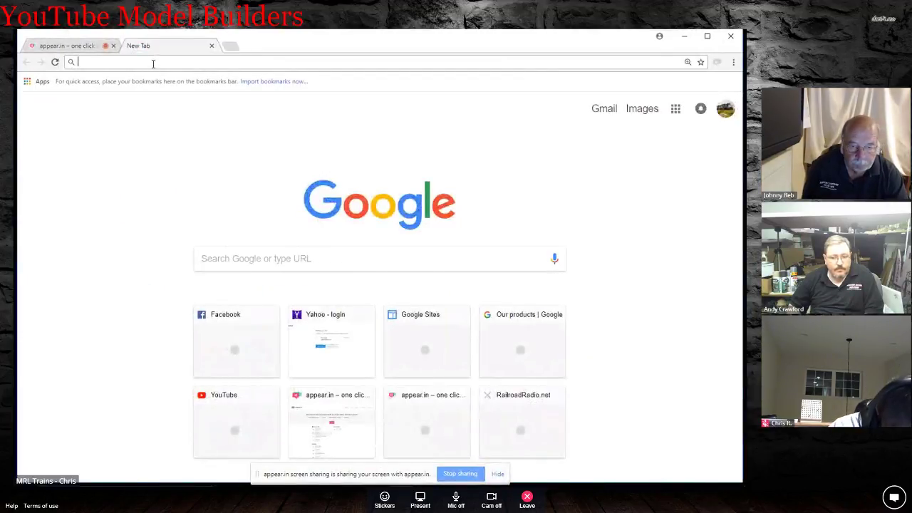
{"action": "type", "text": "arduin"}
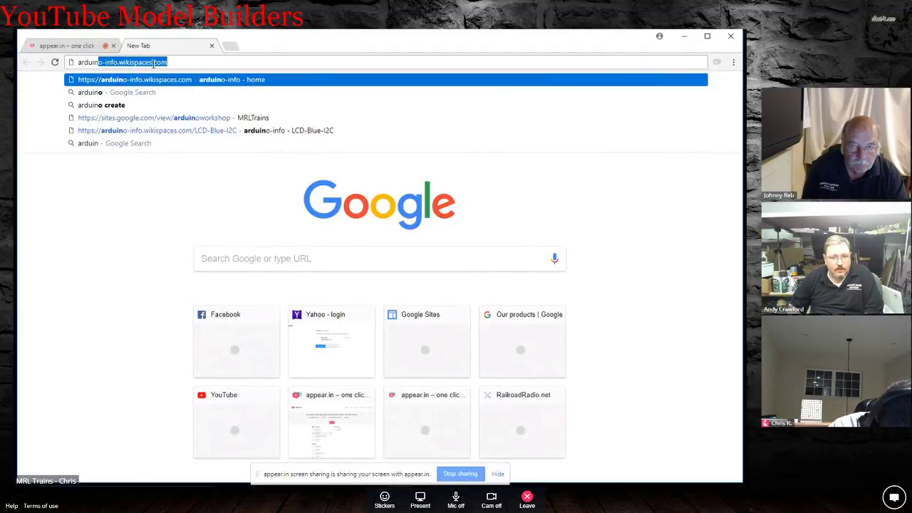
{"action": "type", "text": "o creat"}
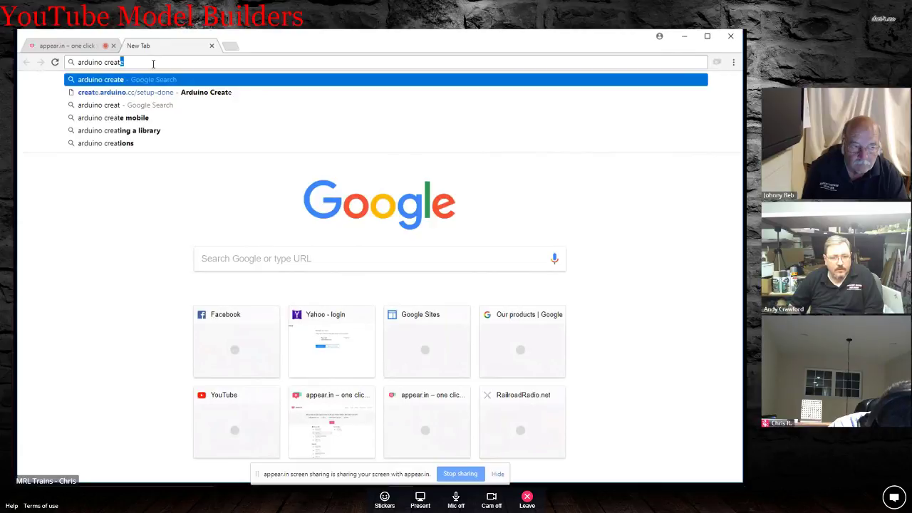
{"action": "key", "text": "Return"}
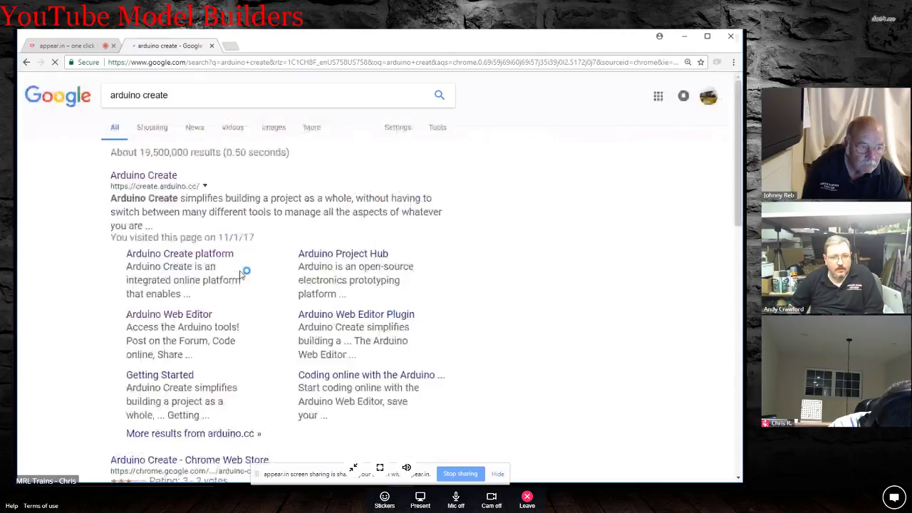
{"action": "left_click", "coordinate": [139, 178]}
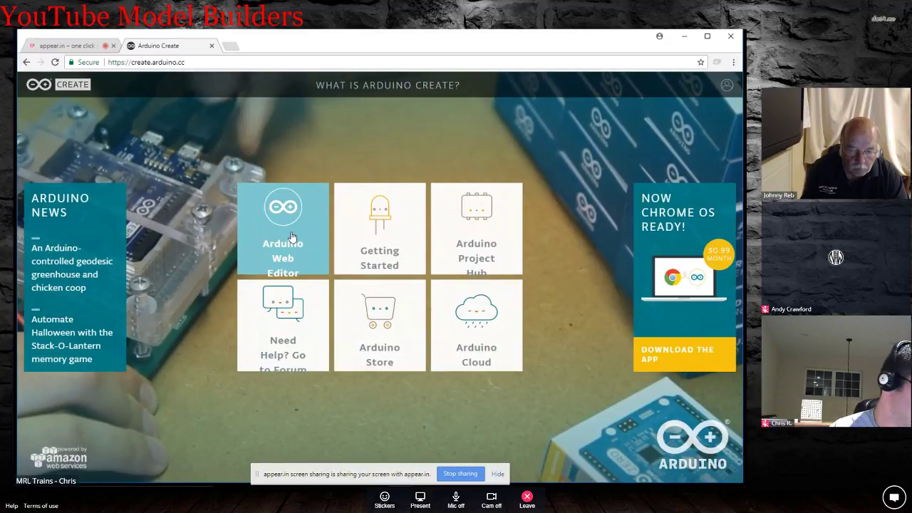
{"action": "scroll", "coordinate": [290, 236], "scroll_direction": "down", "scroll_amount": 2}
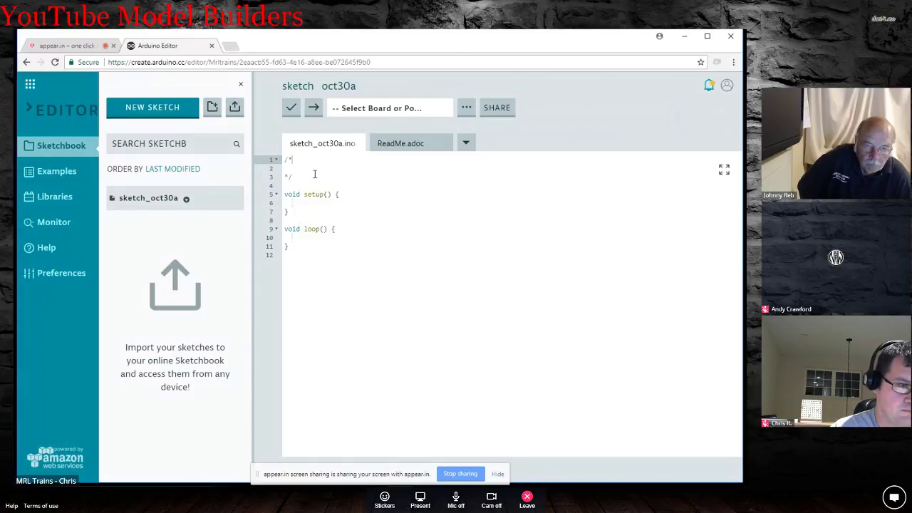
Review the ReadMe.adoc file of the sketch_oct30a sketch from its header through the Help section.
{"action": "left_click", "coordinate": [397, 145]}
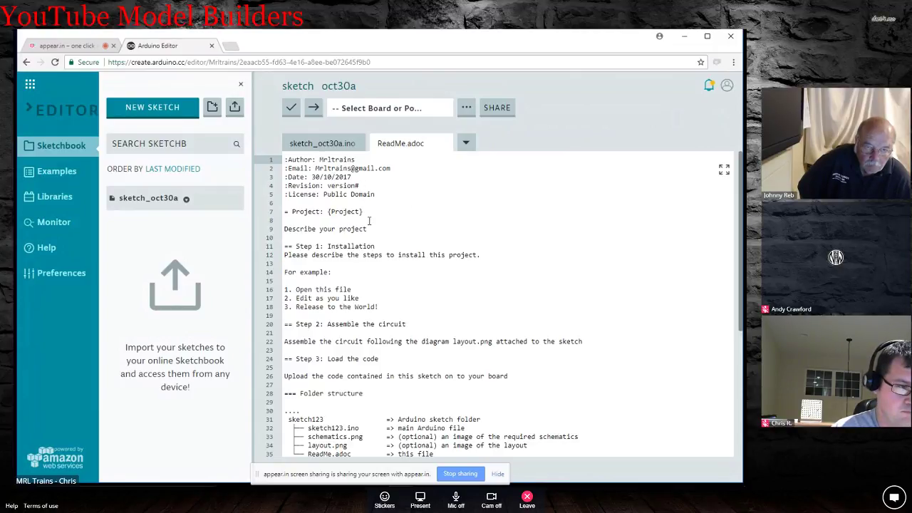
{"action": "scroll", "coordinate": [369, 221], "scroll_direction": "down", "scroll_amount": 1}
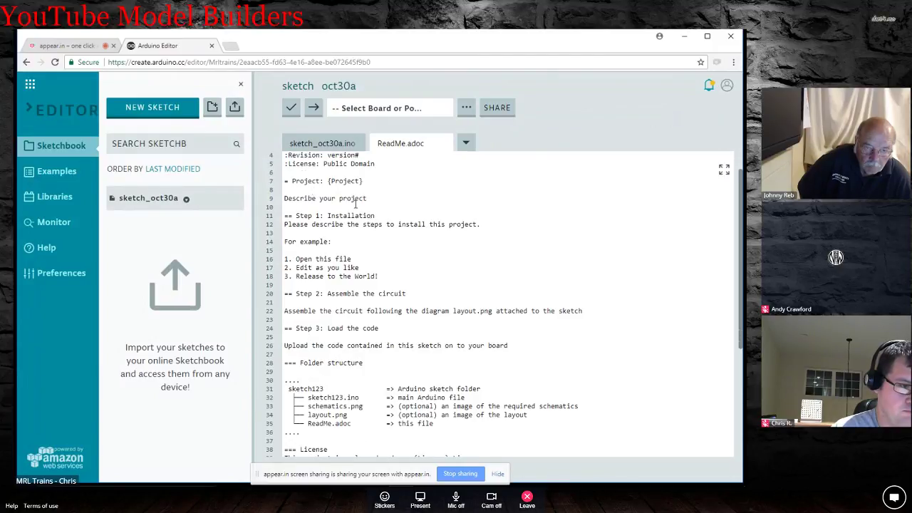
{"action": "scroll", "coordinate": [418, 250], "scroll_direction": "down", "scroll_amount": 2}
{"action": "scroll", "coordinate": [419, 250], "scroll_direction": "down", "scroll_amount": 4}
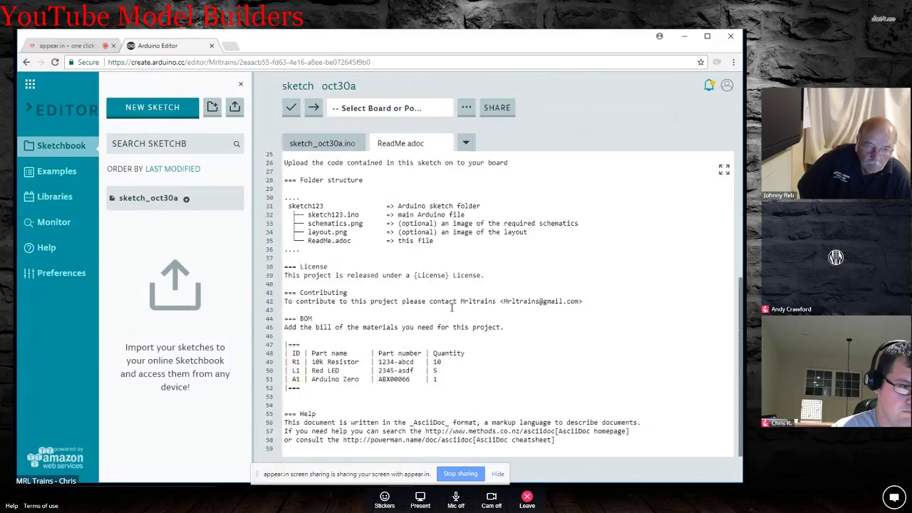
Review the placeholder text in ReadMe.adoc, covering the project name, description, installation steps, folder structure, BOM and Help sections.
{"action": "scroll", "coordinate": [452, 306], "scroll_direction": "up", "scroll_amount": 7}
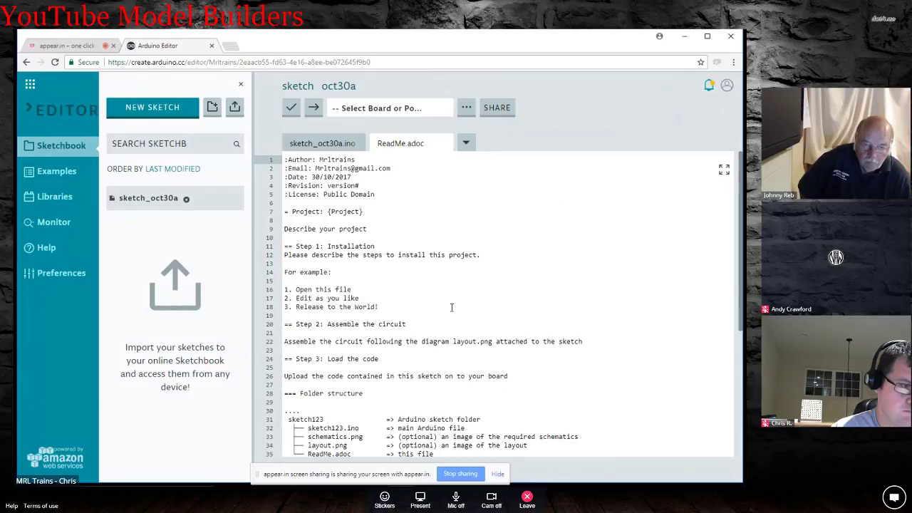
{"action": "double_click", "coordinate": [328, 212]}
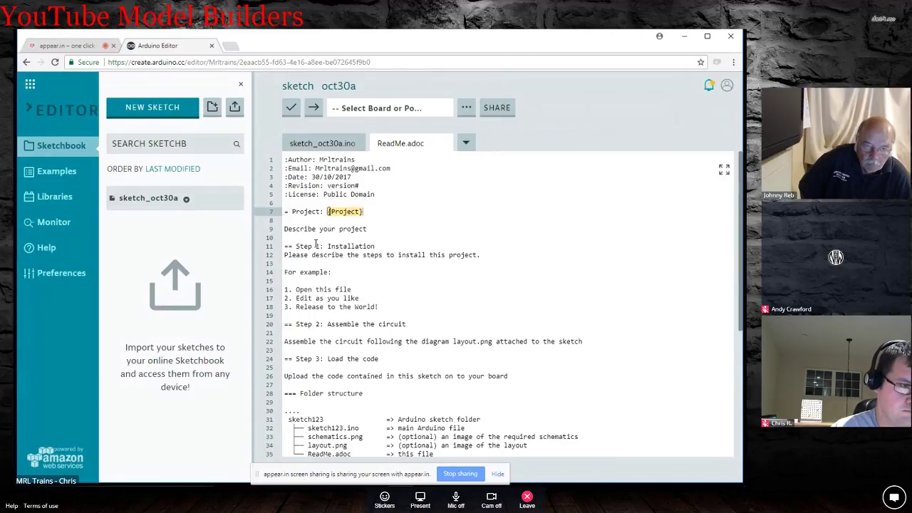
{"action": "left_click_drag", "start_coordinate": [285, 229], "coordinate": [374, 227]}
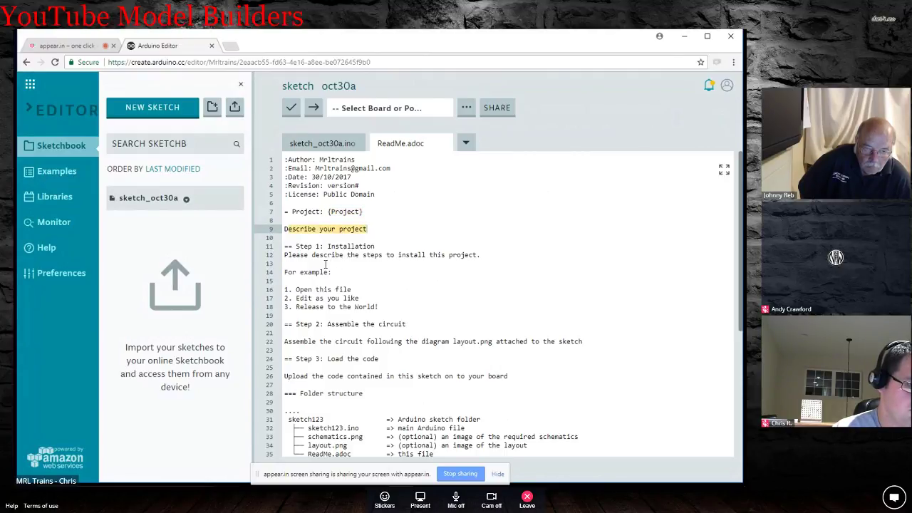
{"action": "left_click_drag", "start_coordinate": [285, 256], "coordinate": [463, 255]}
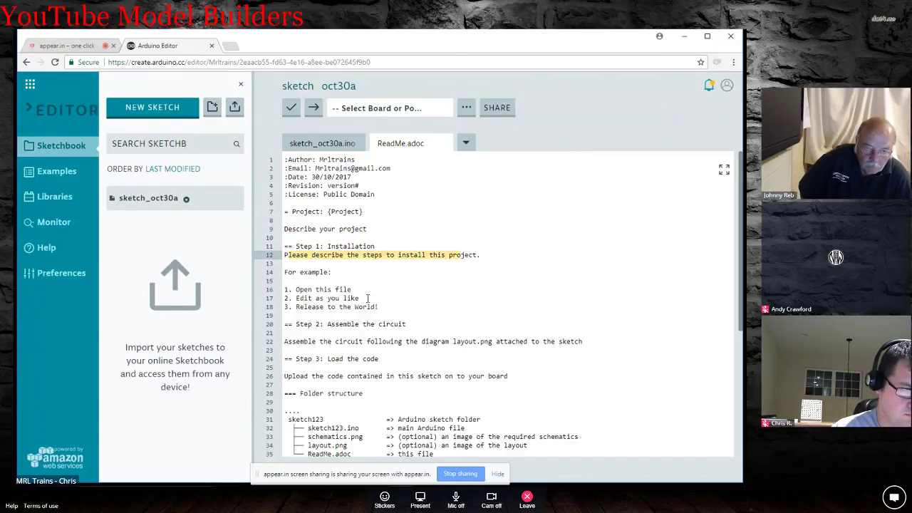
{"action": "scroll", "coordinate": [367, 298], "scroll_direction": "down", "scroll_amount": 3}
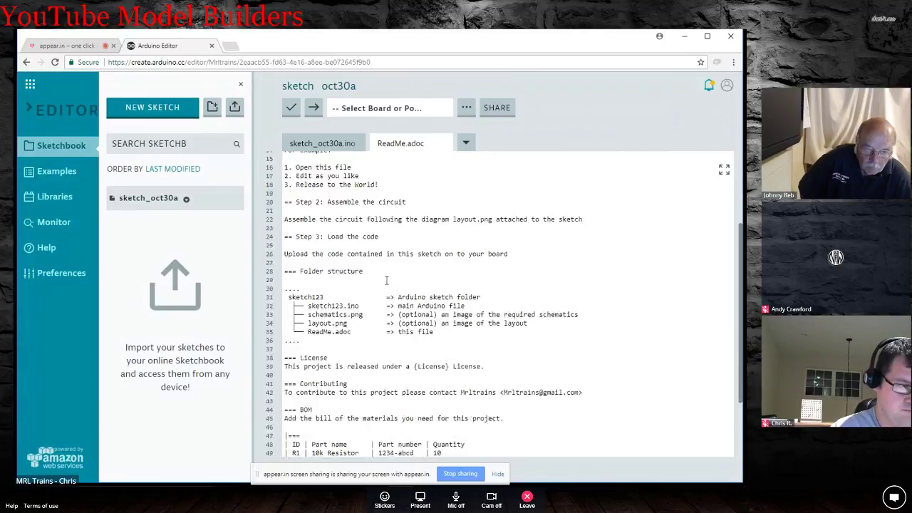
{"action": "scroll", "coordinate": [387, 281], "scroll_direction": "up", "scroll_amount": 1}
{"action": "scroll", "coordinate": [385, 270], "scroll_direction": "down", "scroll_amount": 3}
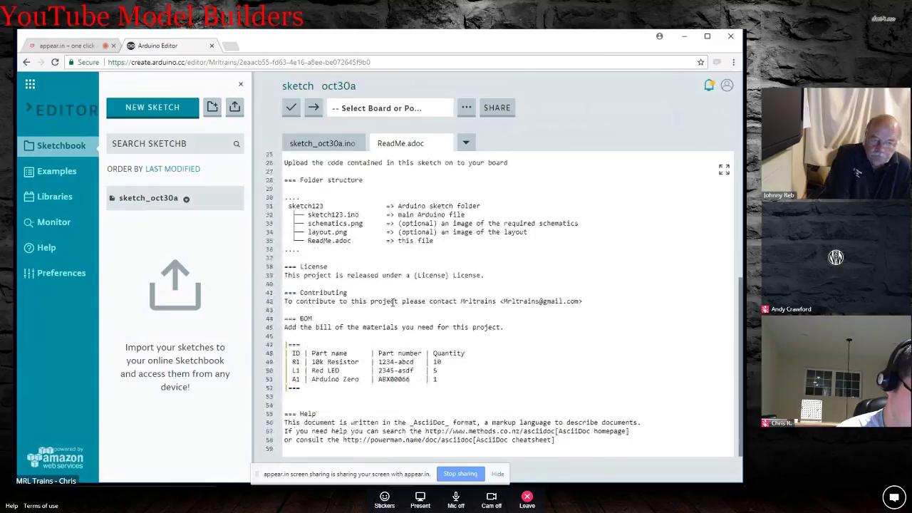
{"action": "scroll", "coordinate": [362, 288], "scroll_direction": "up", "scroll_amount": 2}
{"action": "scroll", "coordinate": [363, 289], "scroll_direction": "up", "scroll_amount": 4}
{"action": "triple_click", "coordinate": [342, 225]}
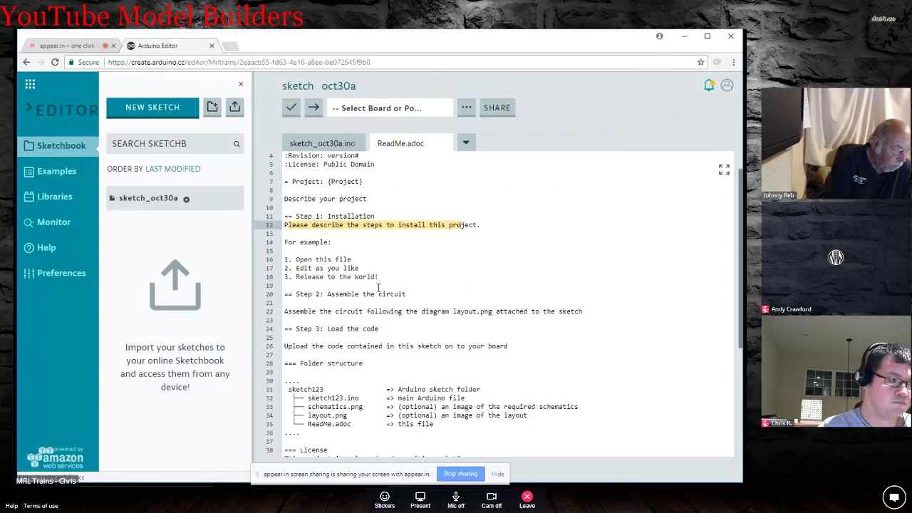
{"action": "left_click", "coordinate": [463, 321]}
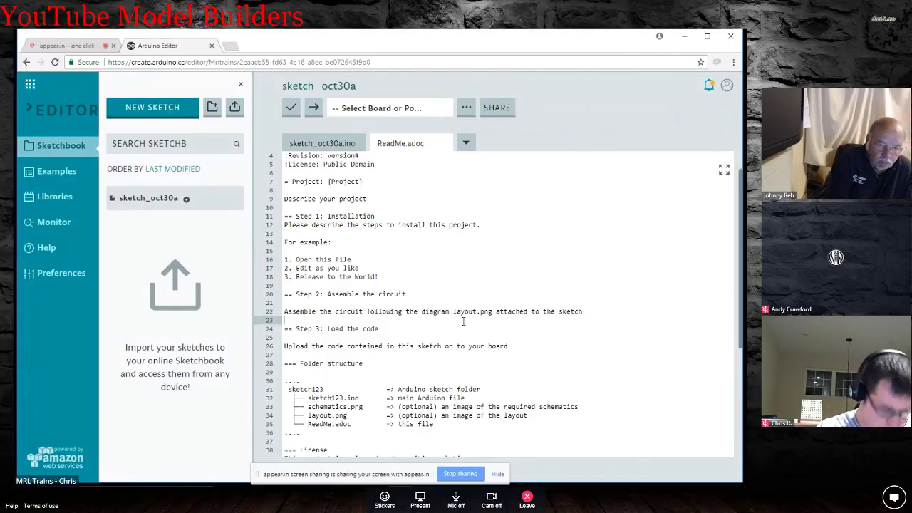
{"action": "scroll", "coordinate": [470, 342], "scroll_direction": "down", "scroll_amount": 3}
{"action": "scroll", "coordinate": [482, 371], "scroll_direction": "up", "scroll_amount": 2}
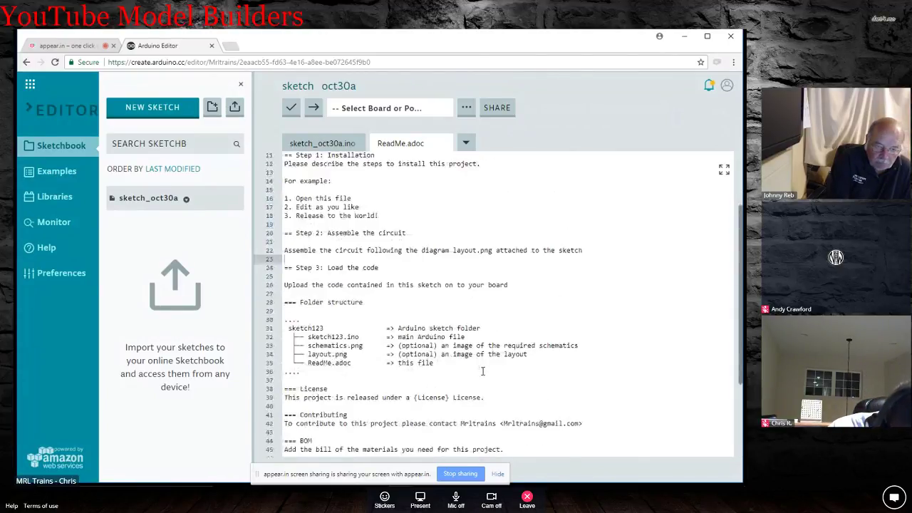
Add a Secret tab to the sketch_oct30a sketch and open it.
{"action": "left_click", "coordinate": [465, 143]}
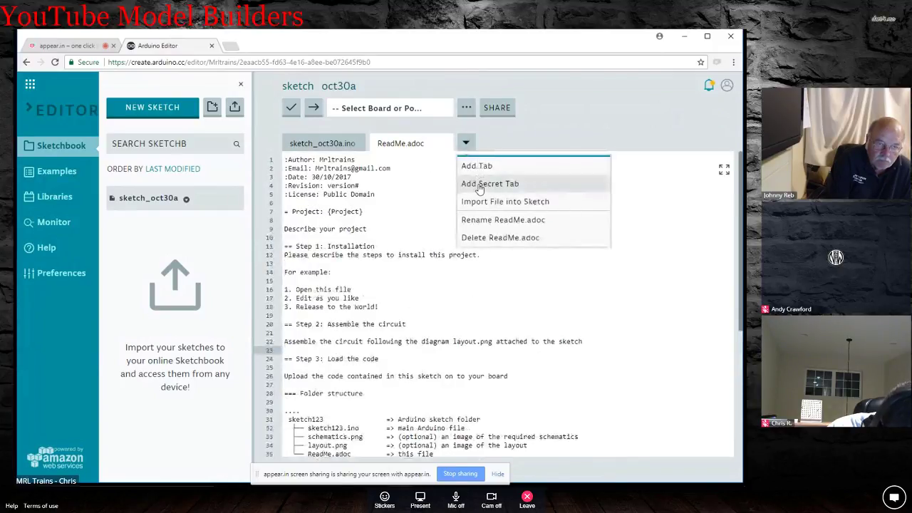
{"action": "left_click", "coordinate": [484, 184]}
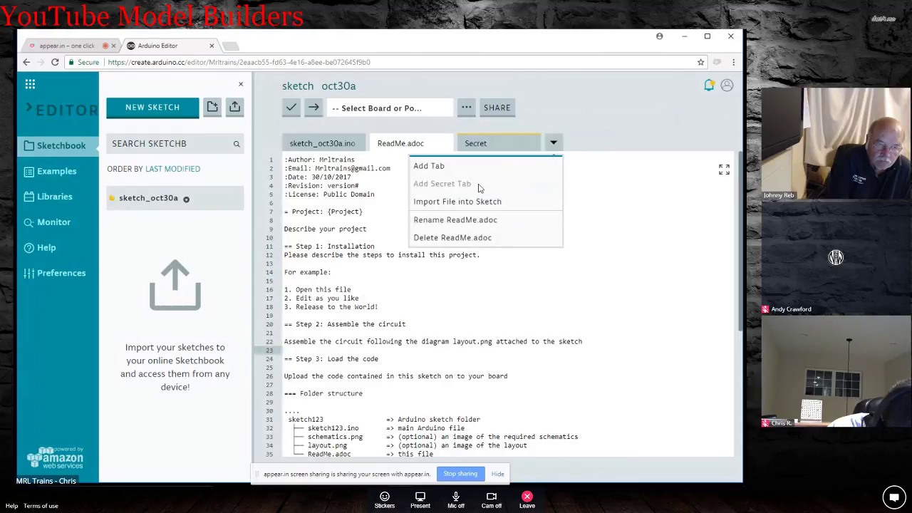
{"action": "left_click", "coordinate": [484, 149]}
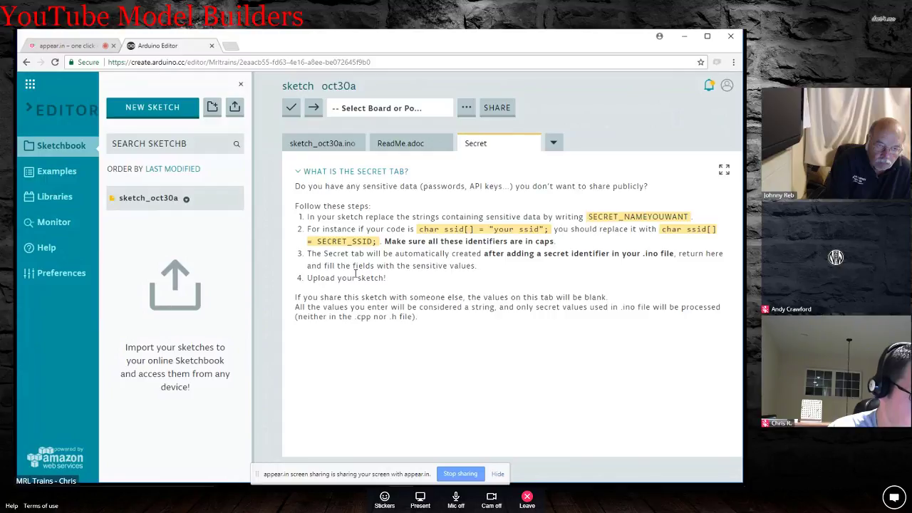
Check the sketch's sharing link and embed code, close the sharing dialog and read the explanation of the Secret tab.
{"action": "left_click", "coordinate": [496, 108]}
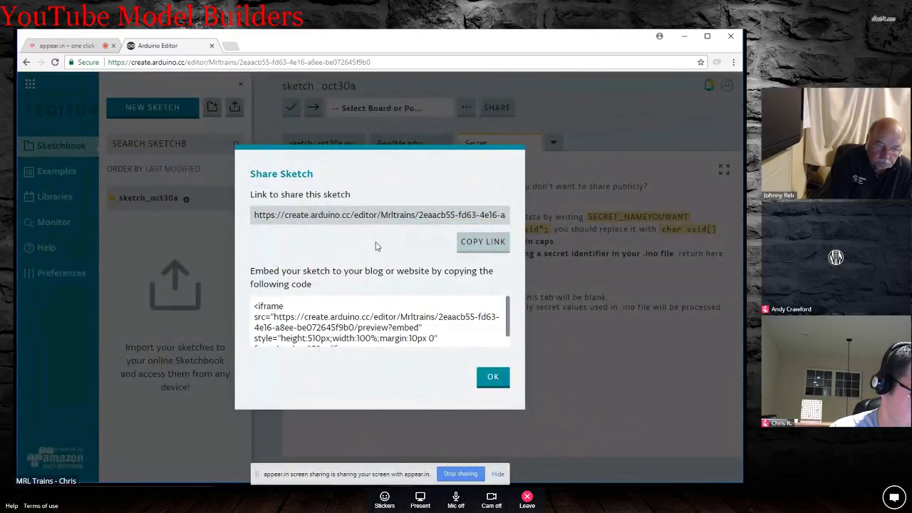
{"action": "left_click", "coordinate": [492, 376]}
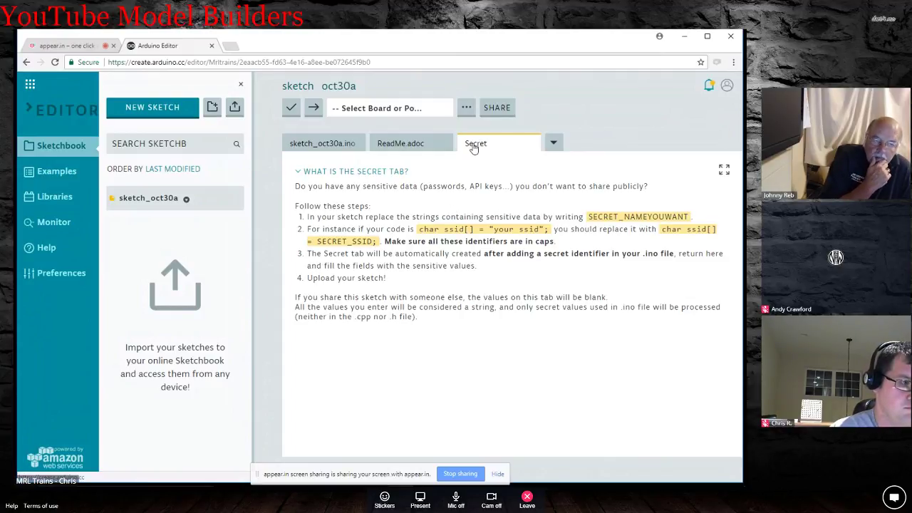
{"action": "left_click_drag", "start_coordinate": [296, 187], "coordinate": [327, 330]}
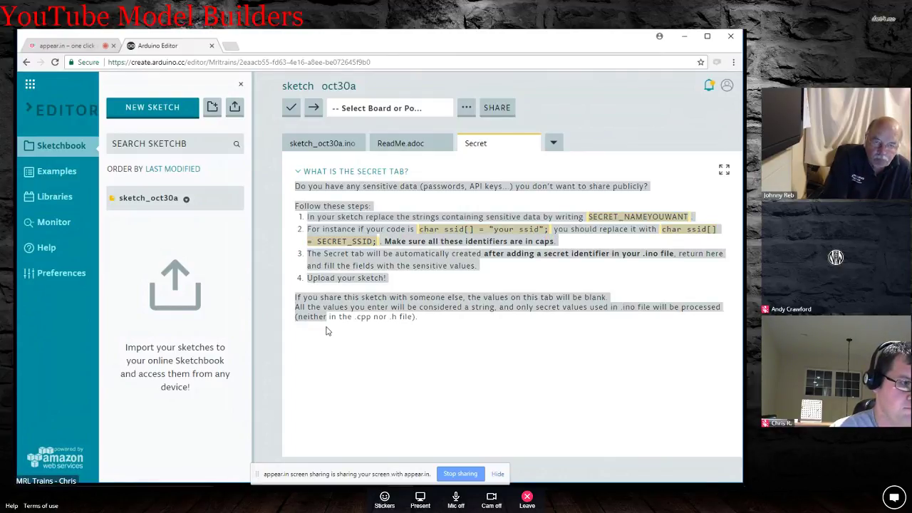
{"action": "left_click", "coordinate": [463, 340]}
Import the Arduino file Speedometer_2way_ver01c from the Speedometer_2way_ver01c folder into the sketch.
{"action": "left_click", "coordinate": [554, 145]}
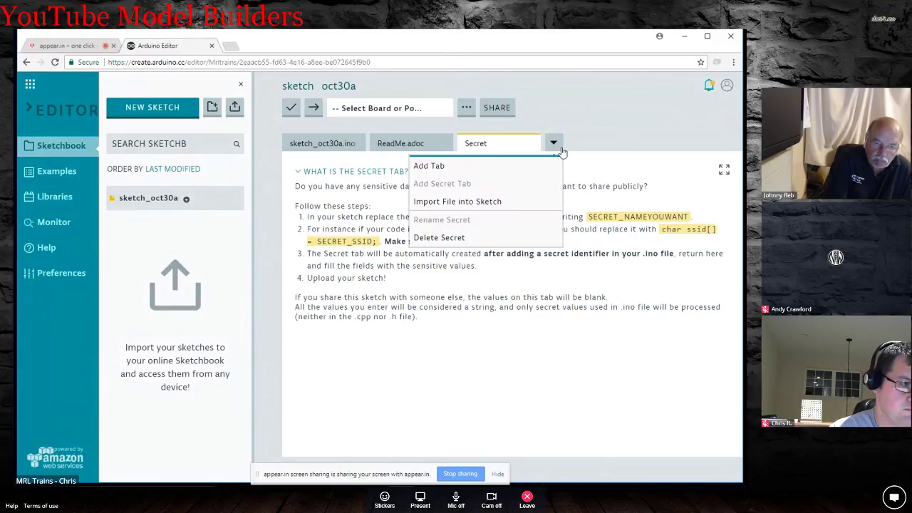
{"action": "left_click", "coordinate": [552, 145]}
{"action": "left_click", "coordinate": [553, 144]}
{"action": "left_click", "coordinate": [553, 145]}
{"action": "left_click", "coordinate": [554, 145]}
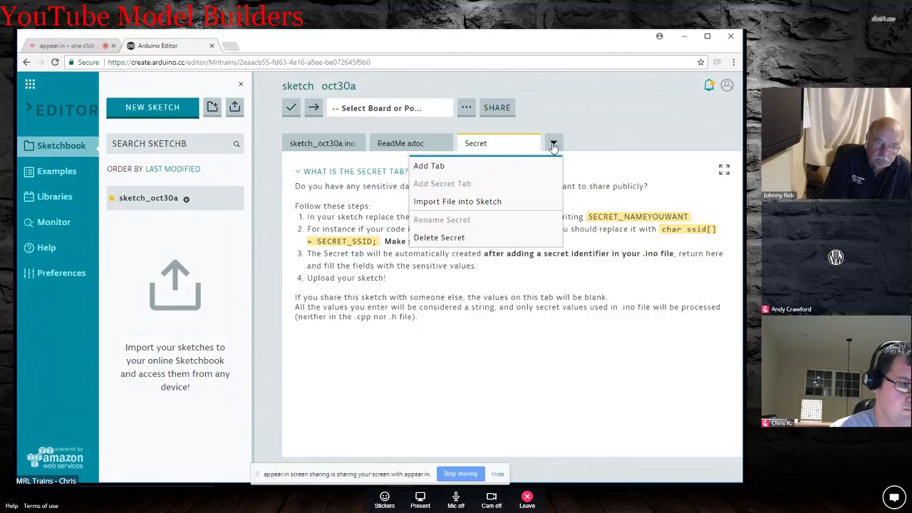
{"action": "left_click", "coordinate": [472, 203]}
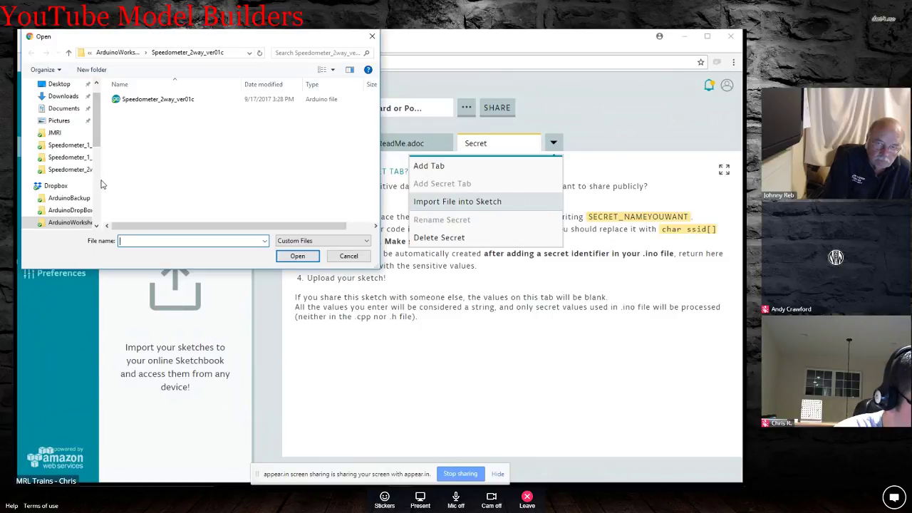
{"action": "left_click_drag", "start_coordinate": [101, 185], "coordinate": [226, 184]}
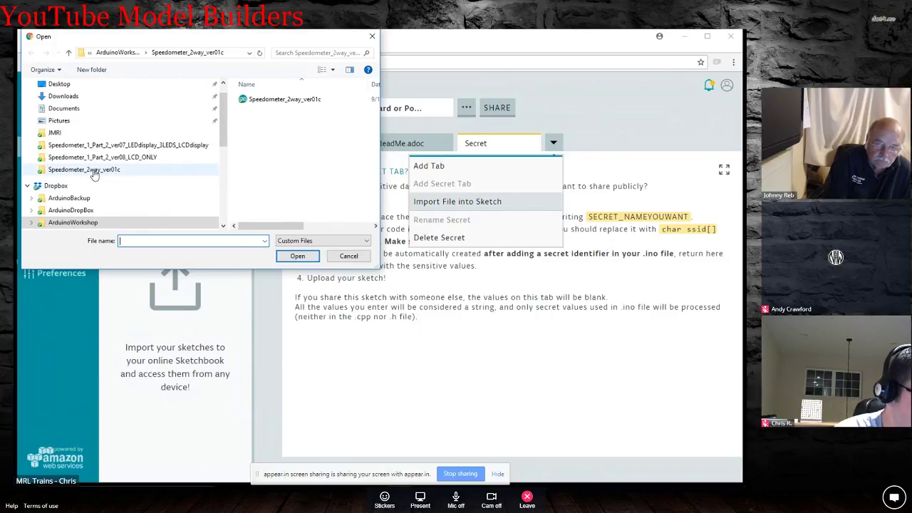
{"action": "left_click", "coordinate": [91, 171]}
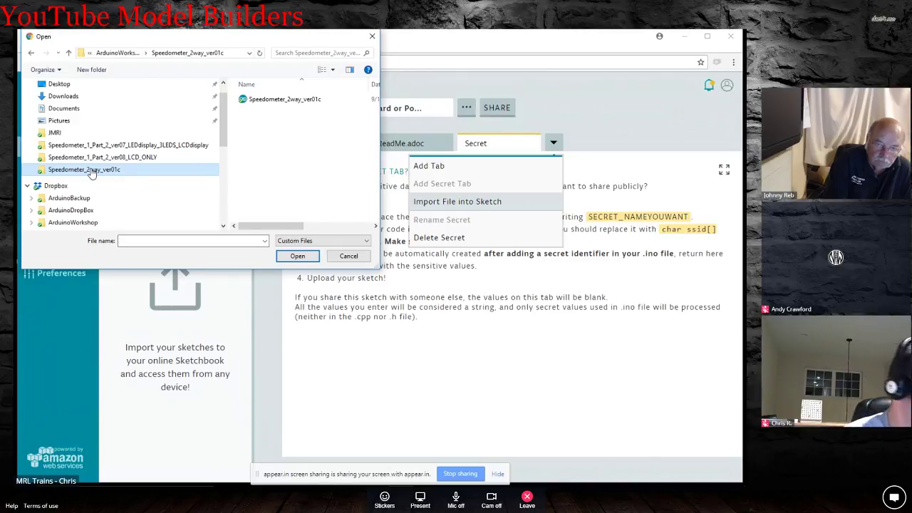
{"action": "left_click", "coordinate": [305, 258]}
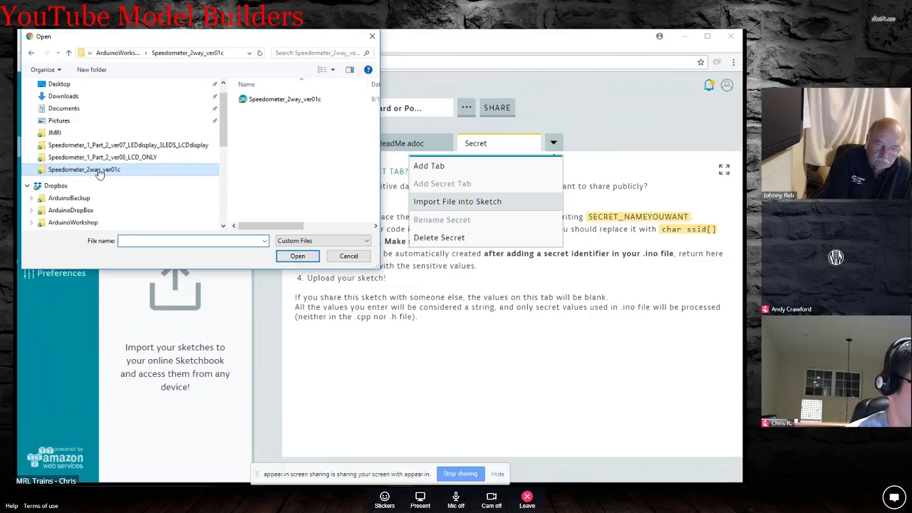
{"action": "left_click", "coordinate": [310, 104]}
{"action": "left_click", "coordinate": [109, 173]}
{"action": "left_click", "coordinate": [282, 101]}
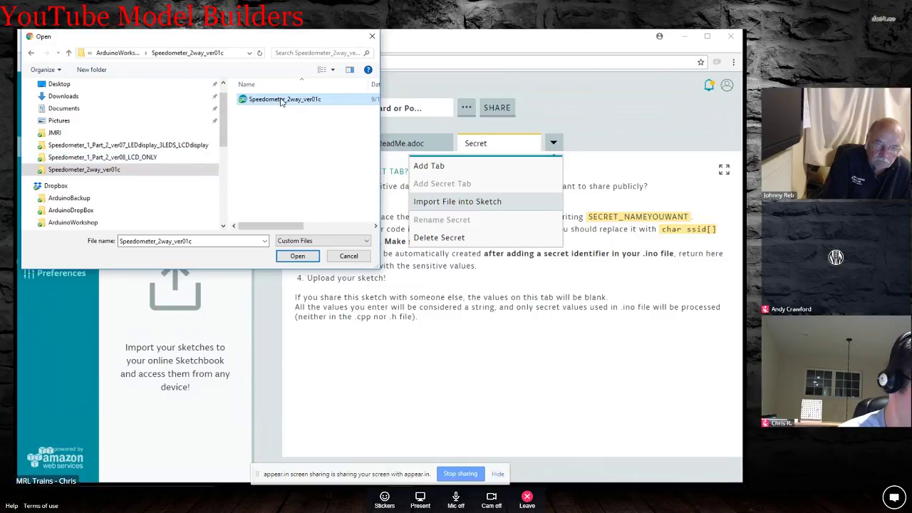
{"action": "left_click", "coordinate": [282, 101]}
{"action": "left_click", "coordinate": [276, 112]}
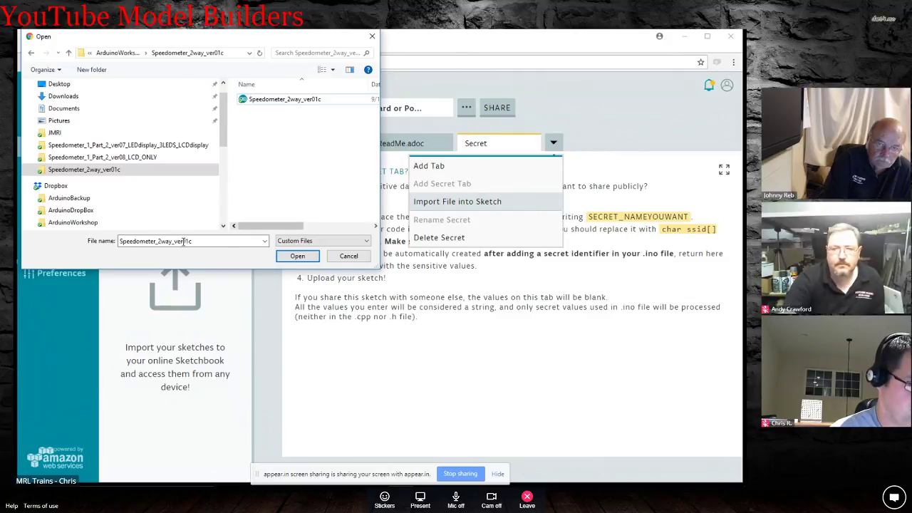
{"action": "left_click", "coordinate": [297, 256]}
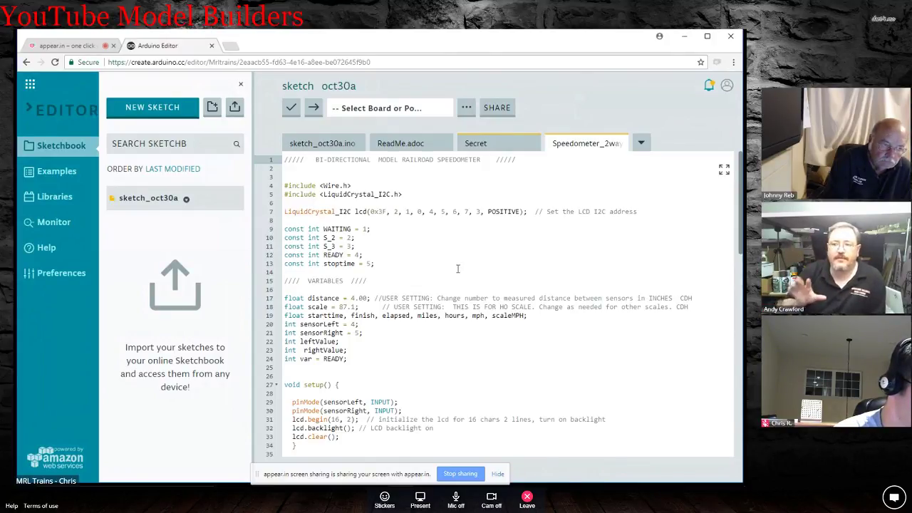
{"action": "left_click", "coordinate": [640, 144]}
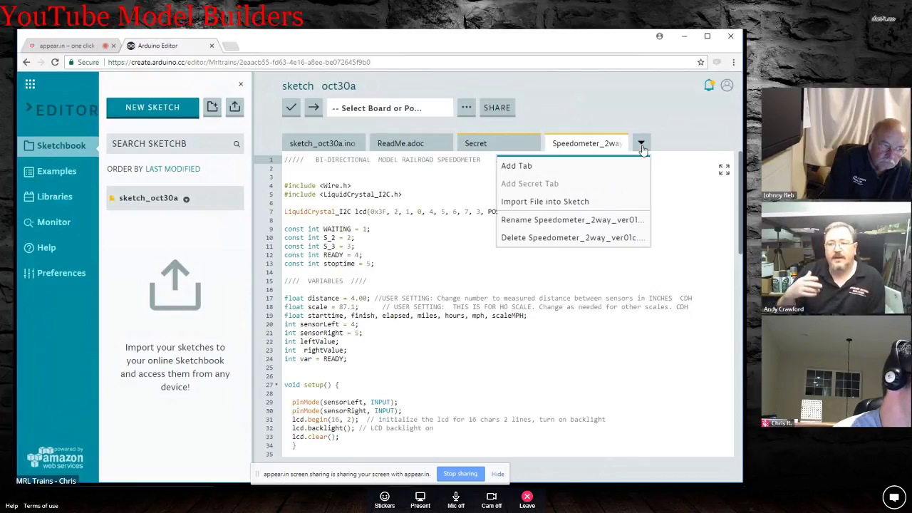
{"action": "left_click", "coordinate": [641, 145]}
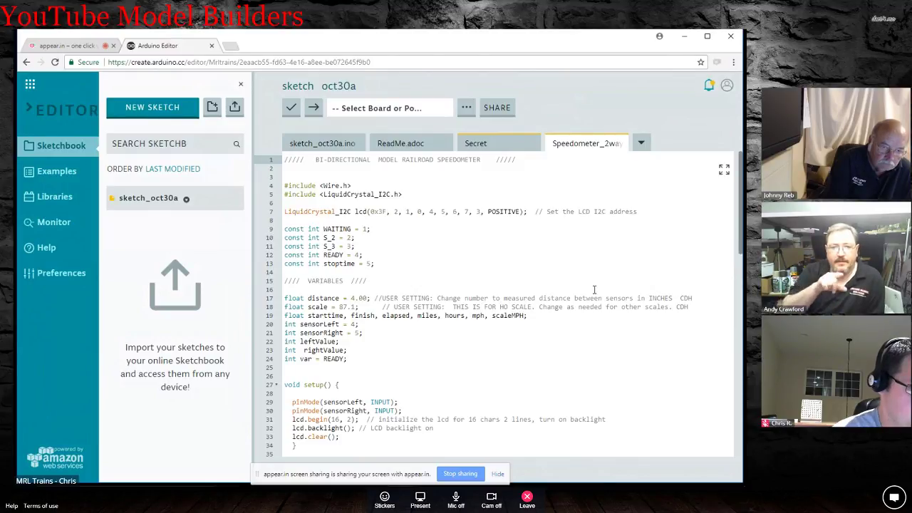
{"action": "left_click", "coordinate": [642, 144]}
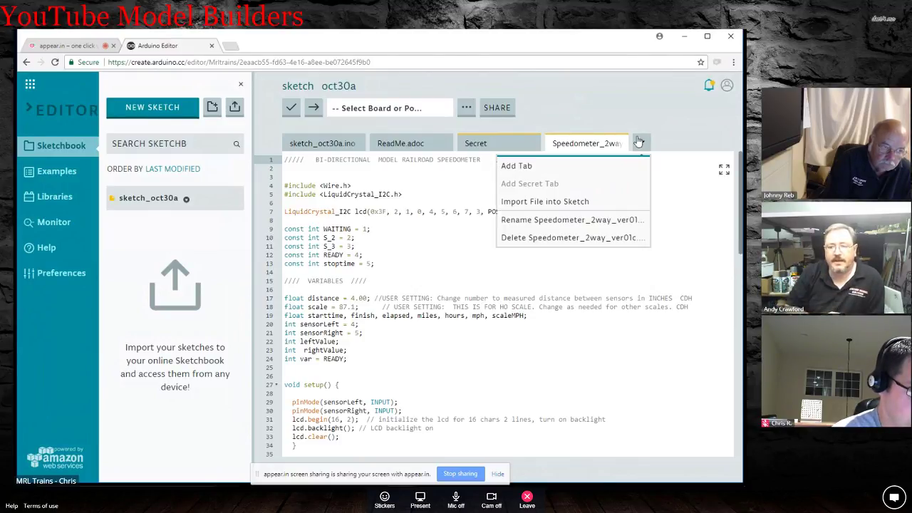
{"action": "left_click", "coordinate": [641, 144]}
{"action": "left_click", "coordinate": [642, 145]}
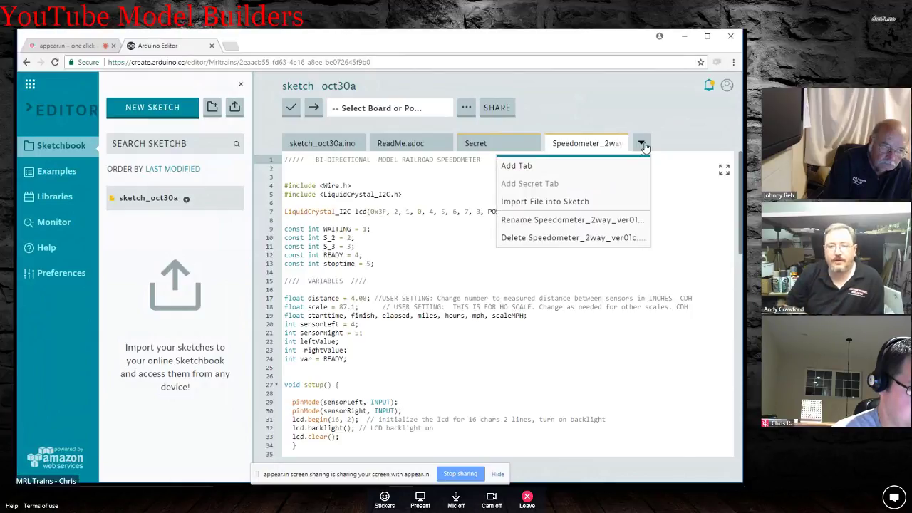